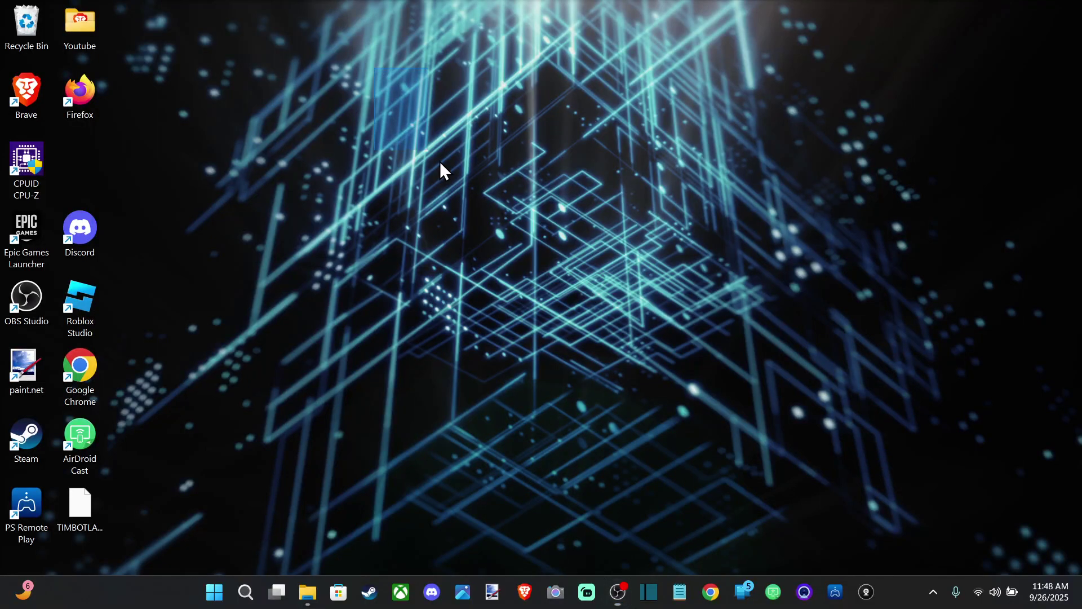
Step: Bring up the Start menu's pinned apps, closing and reopening it once
left_click(215, 592)
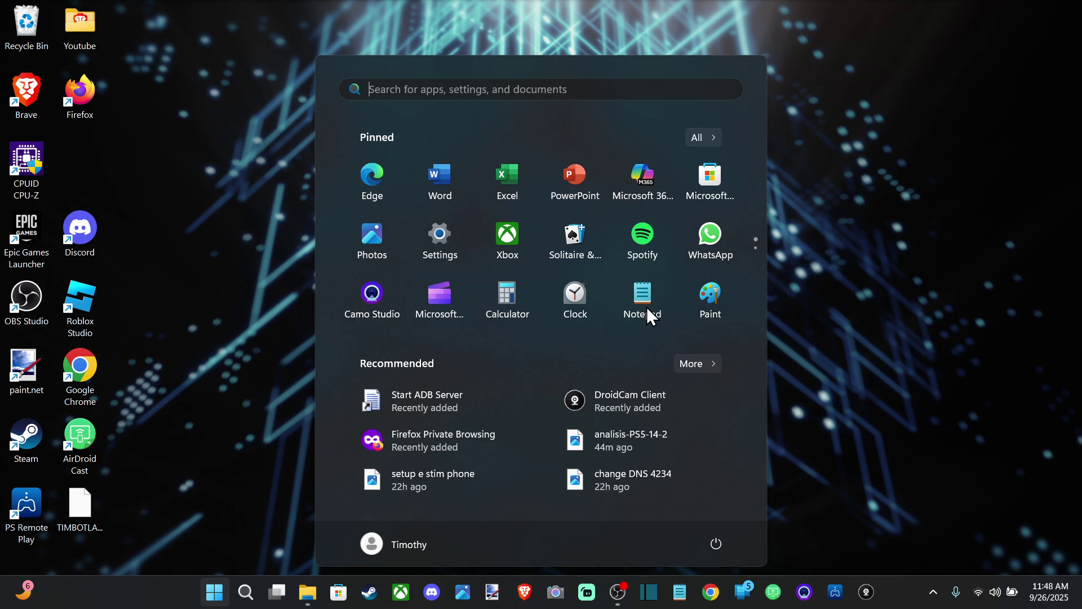
left_click(215, 592)
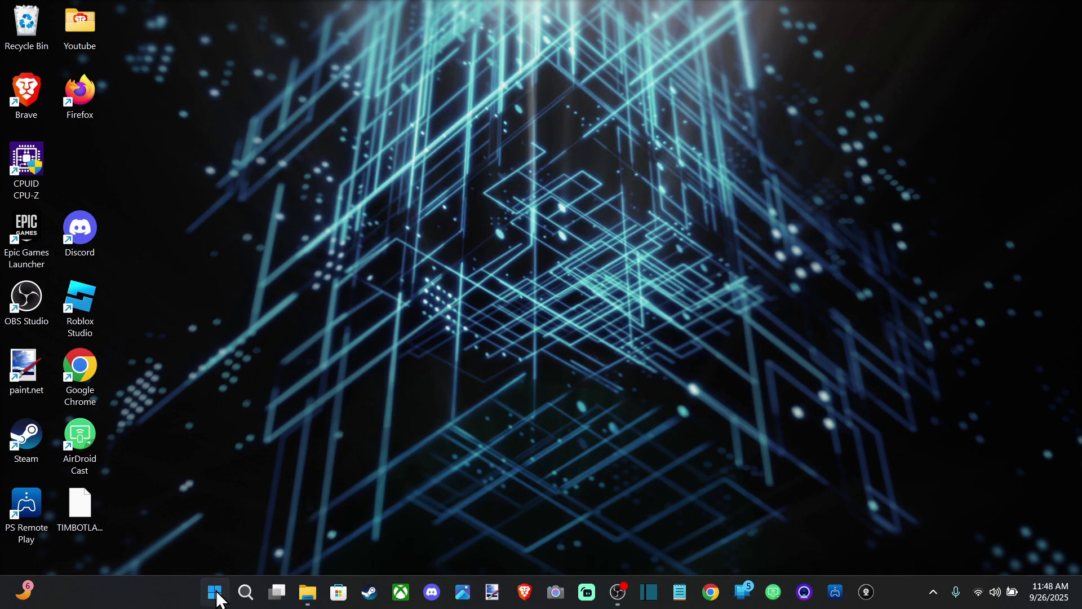
left_click(216, 592)
Step: Launch Settings, move its window slightly lower, and go to Privacy & security
left_click(433, 240)
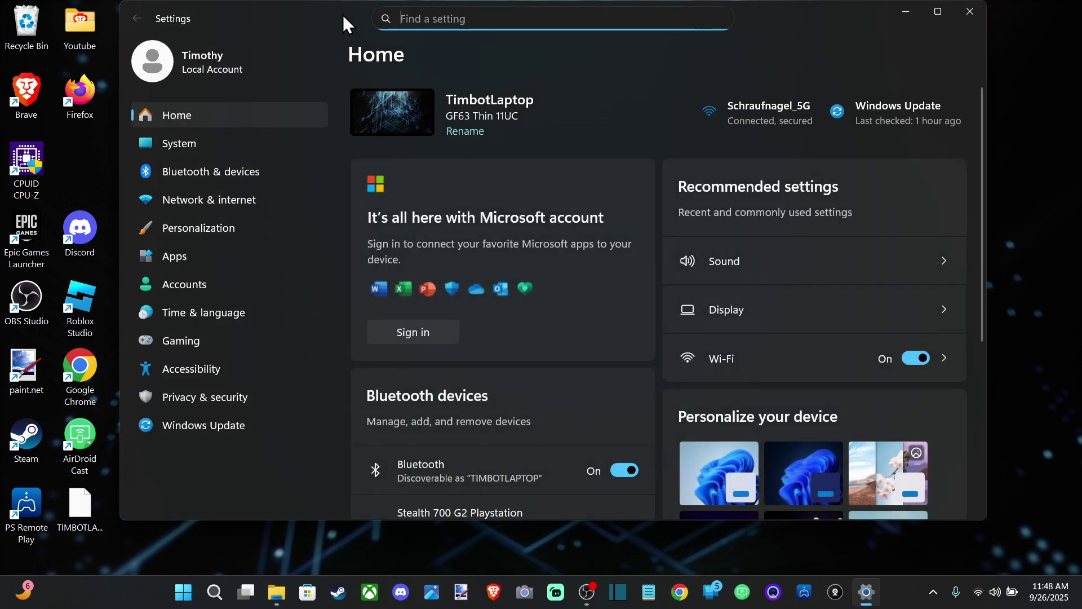
left_click_drag(343, 15, 345, 32)
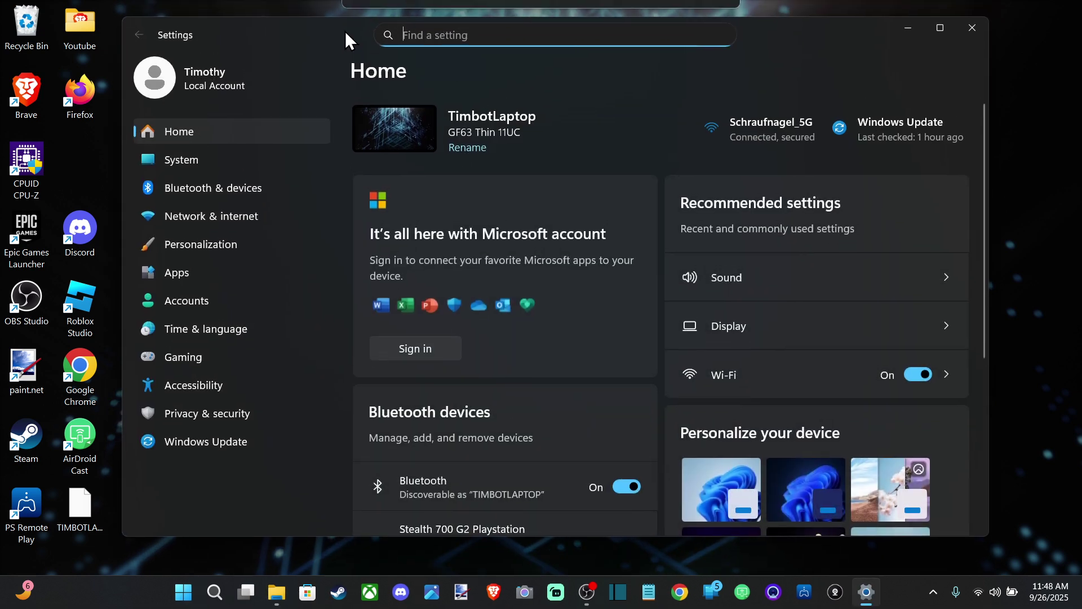
left_click(228, 408)
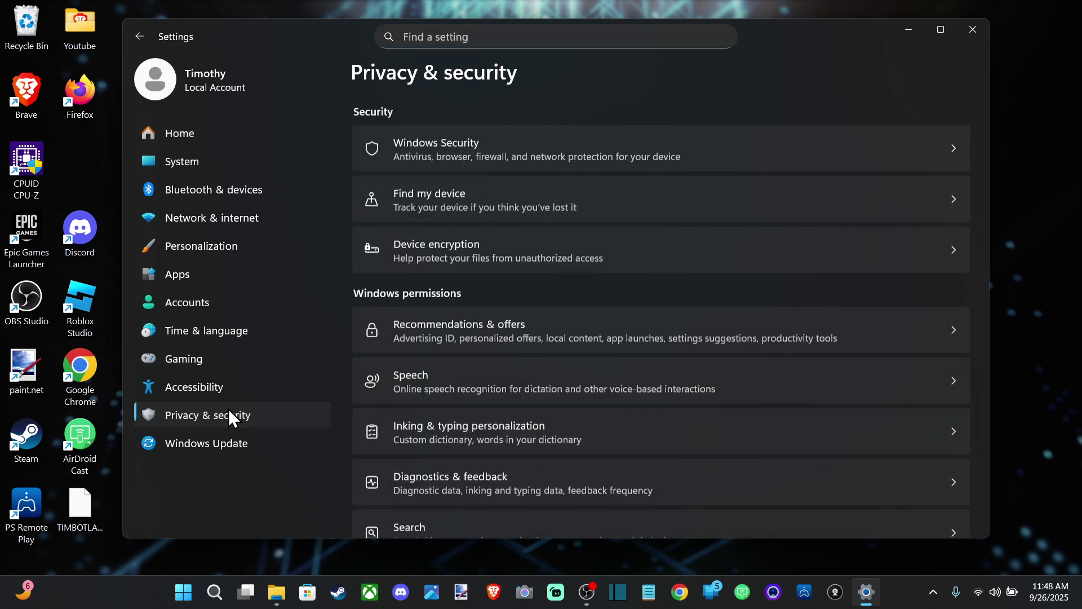
Step: Open the Windows Security overview and start a quick virus scan
left_click(459, 155)
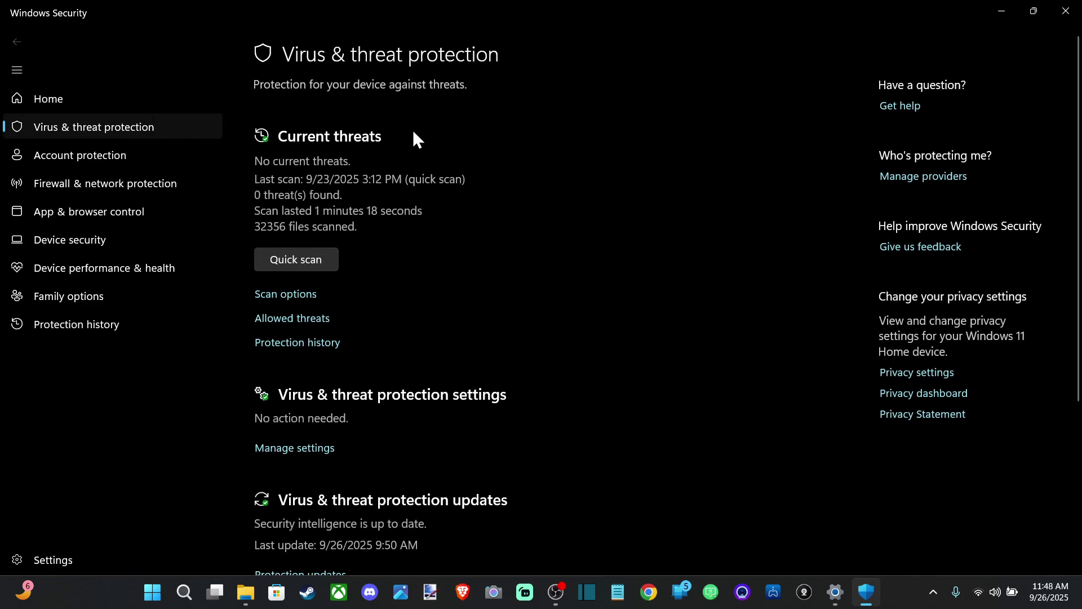
left_click(326, 263)
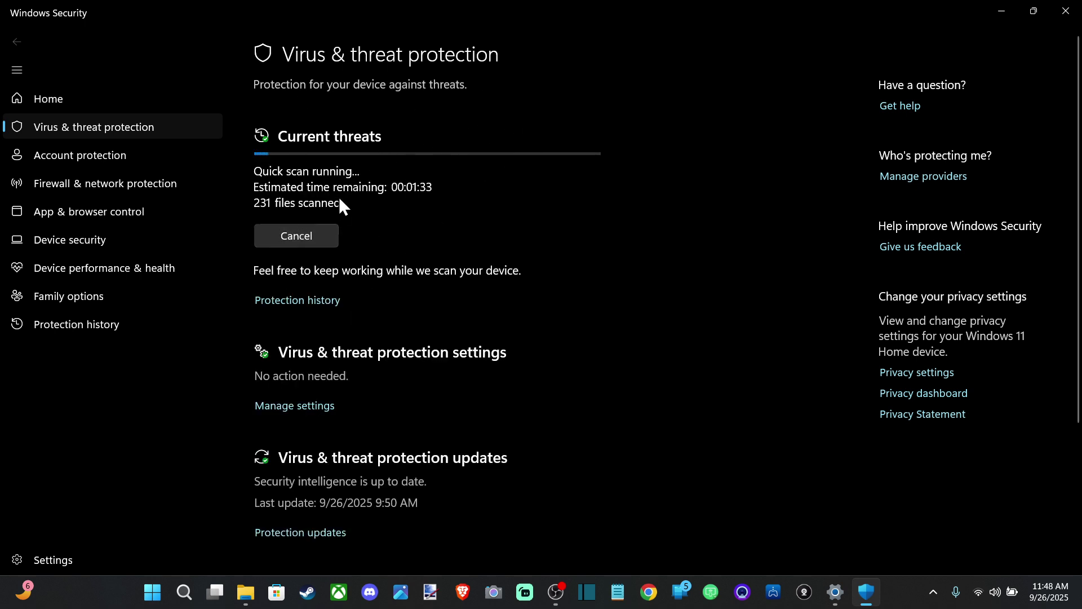
Step: View the protection history's OneDrive ransomware recommendation, then return to the running quick scan
left_click(297, 299)
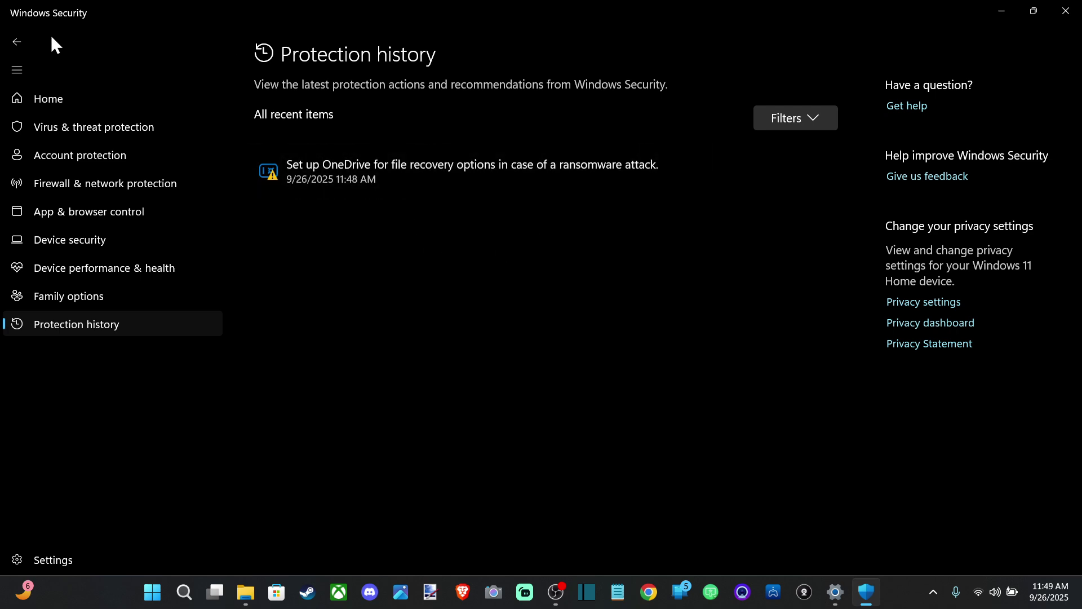
left_click(16, 42)
scroll(363, 345, "down", 2)
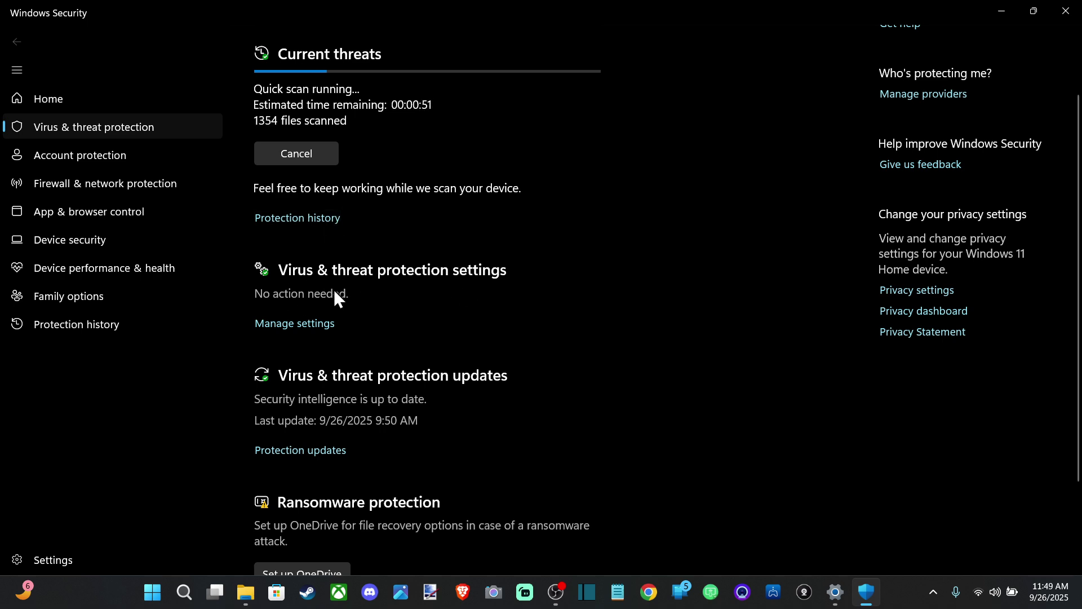
scroll(334, 289, "down", 2)
left_click(309, 242)
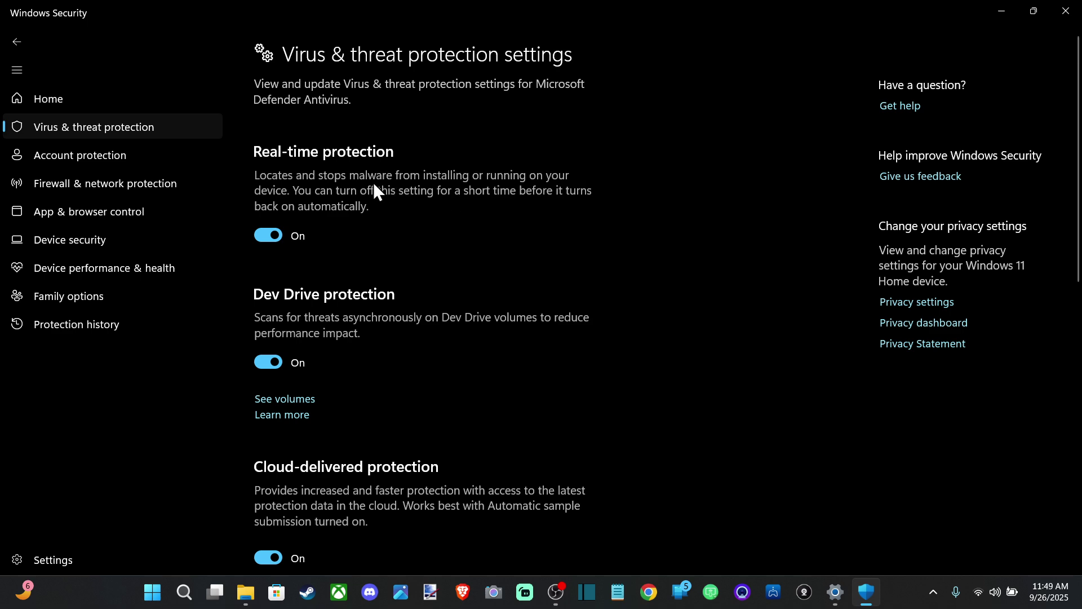
scroll(270, 194, "down", 2)
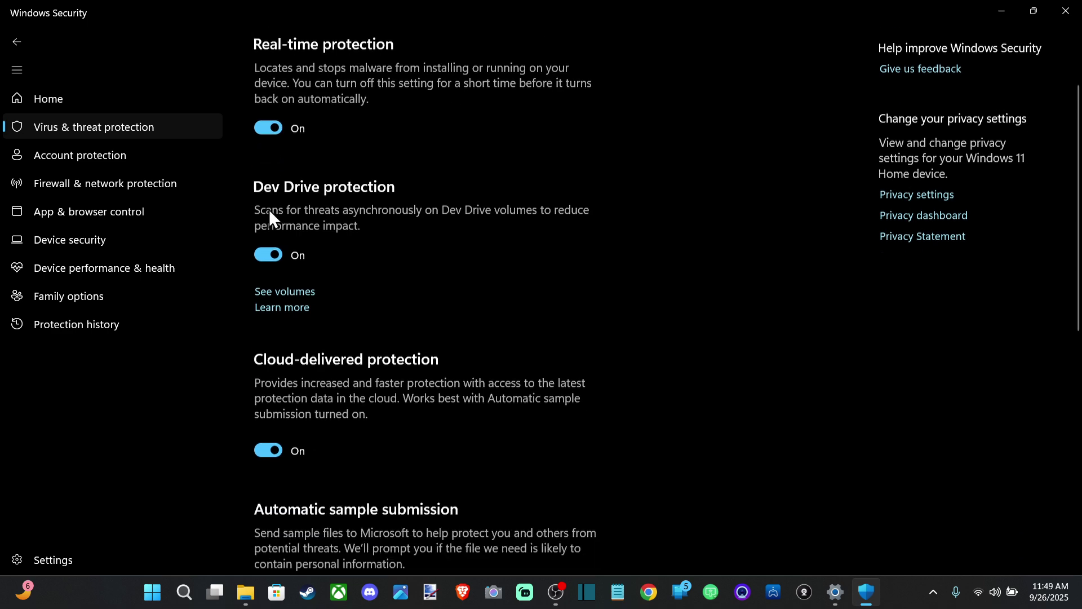
scroll(269, 212, "down", 2)
scroll(270, 213, "down", 3)
scroll(269, 214, "down", 1)
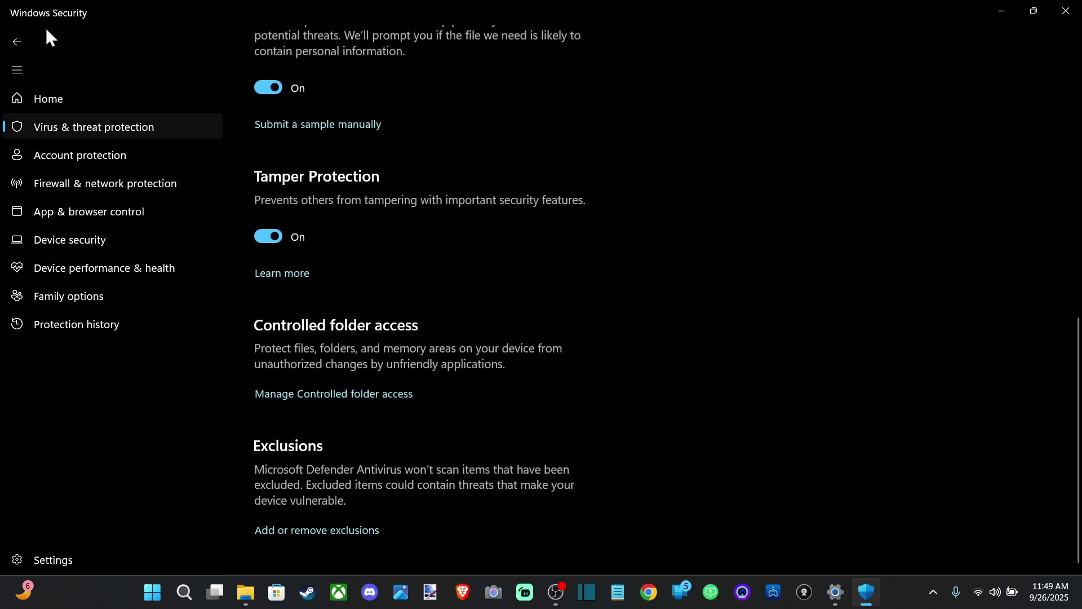
left_click(16, 40)
scroll(354, 187, "down", 2)
scroll(322, 254, "down", 2)
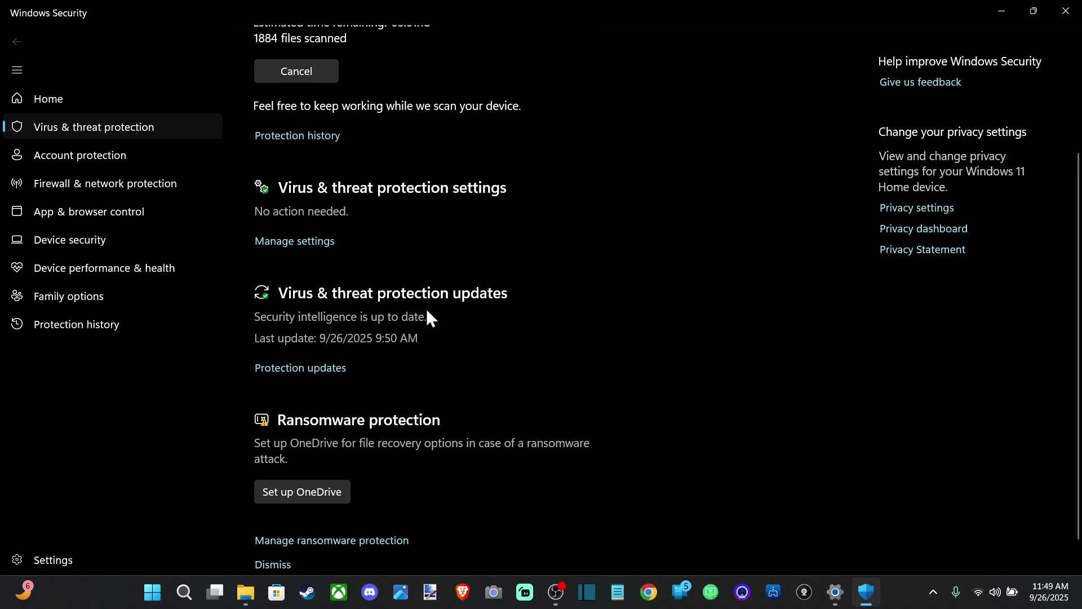
scroll(302, 342, "down", 1)
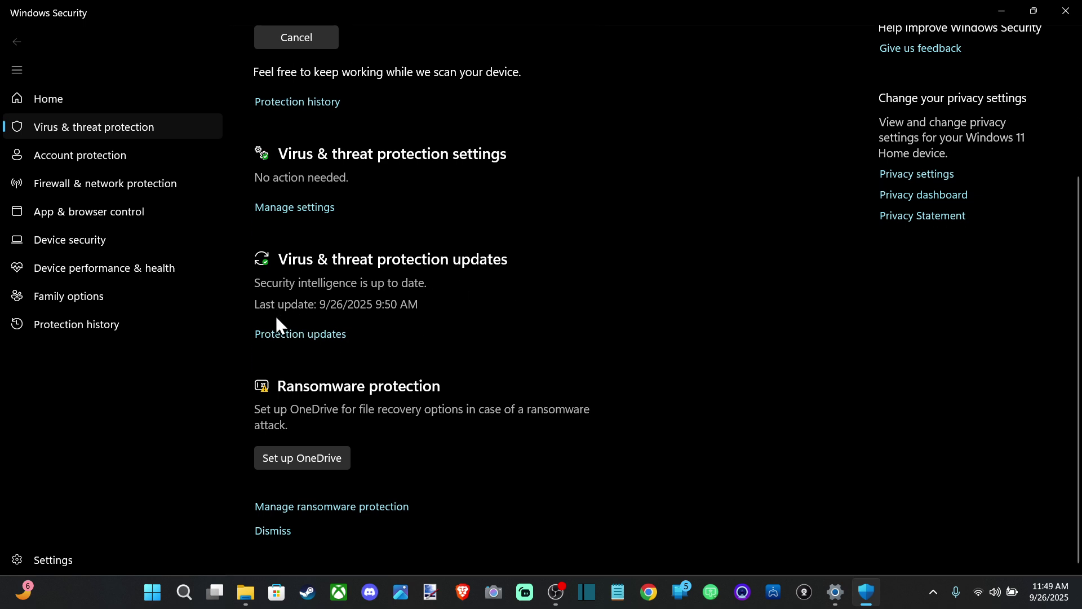
scroll(279, 383, "up", 2)
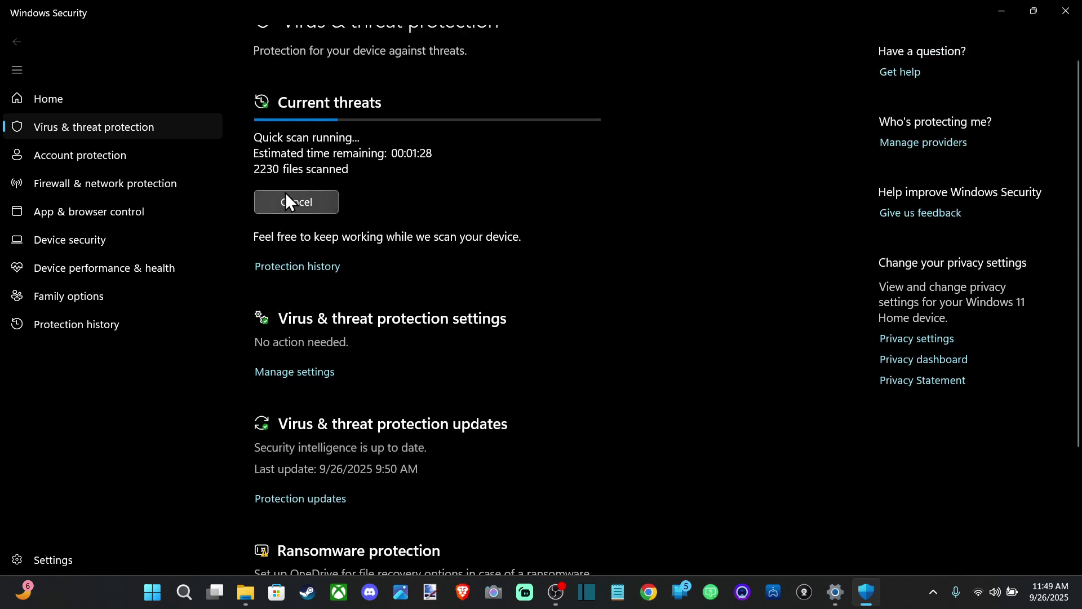
scroll(284, 229, "up", 1)
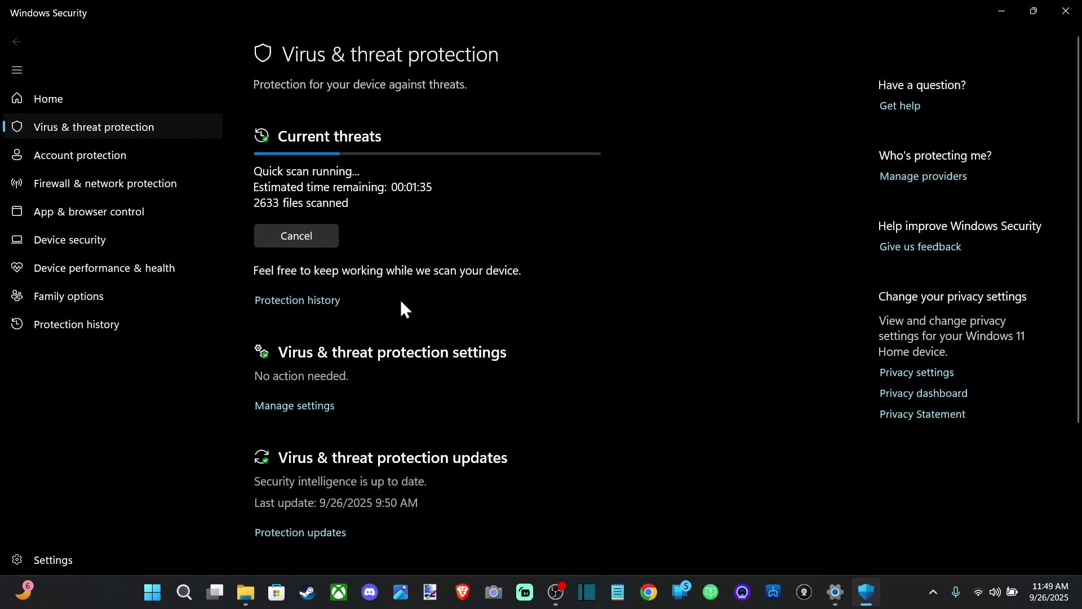
Step: Show the firewall status for domain, private and public networks
left_click(118, 181)
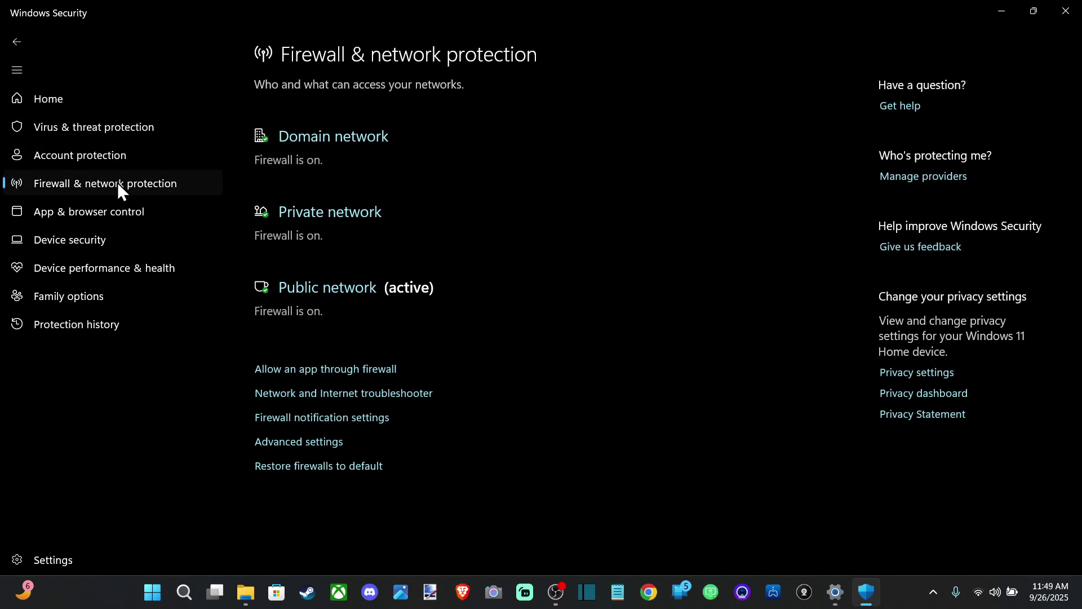